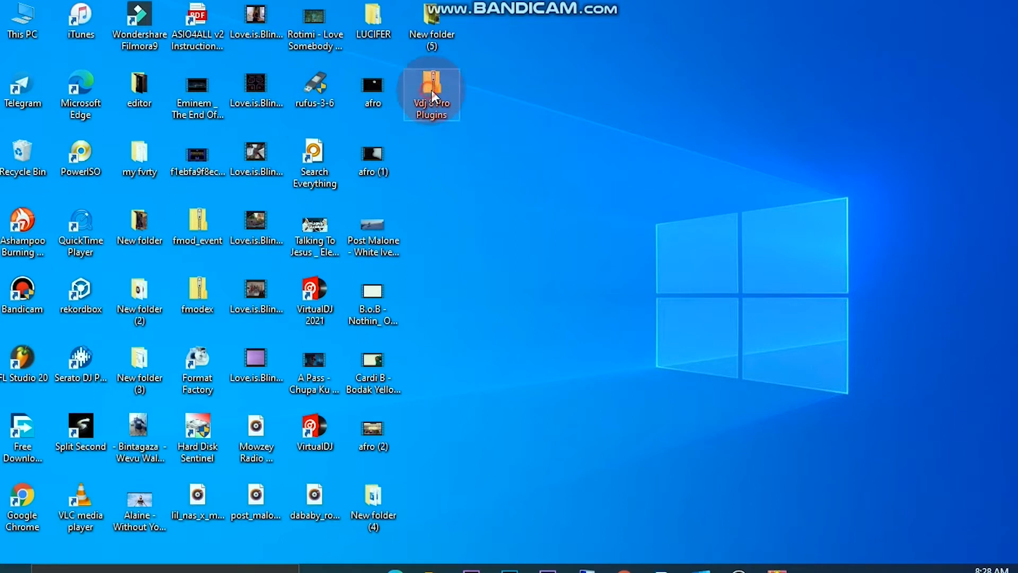
Navigate into the Vdj 8 Pro Plugins archive's VideoTransition folder.
drag(429, 90, 629, 148)
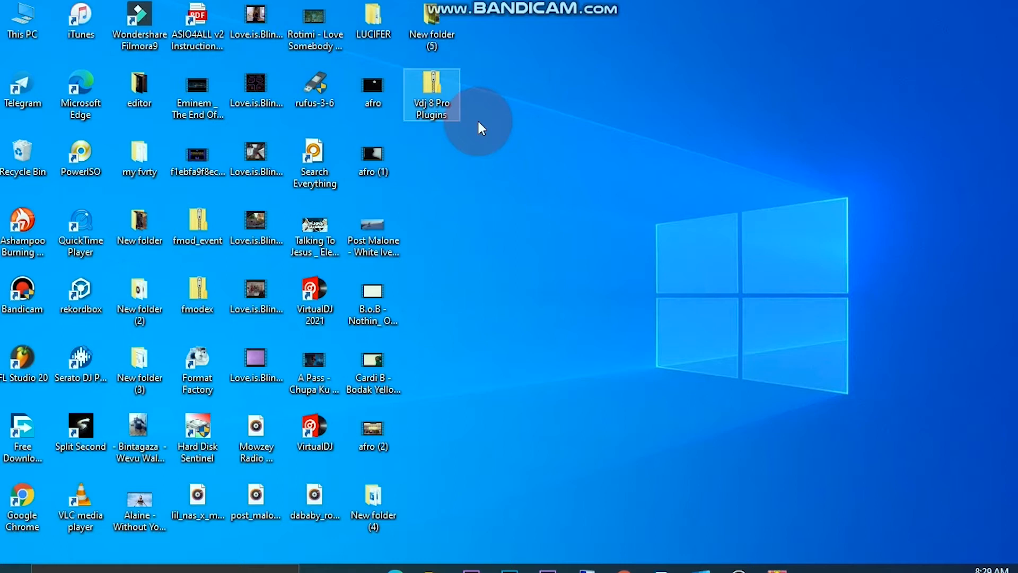
click(446, 80)
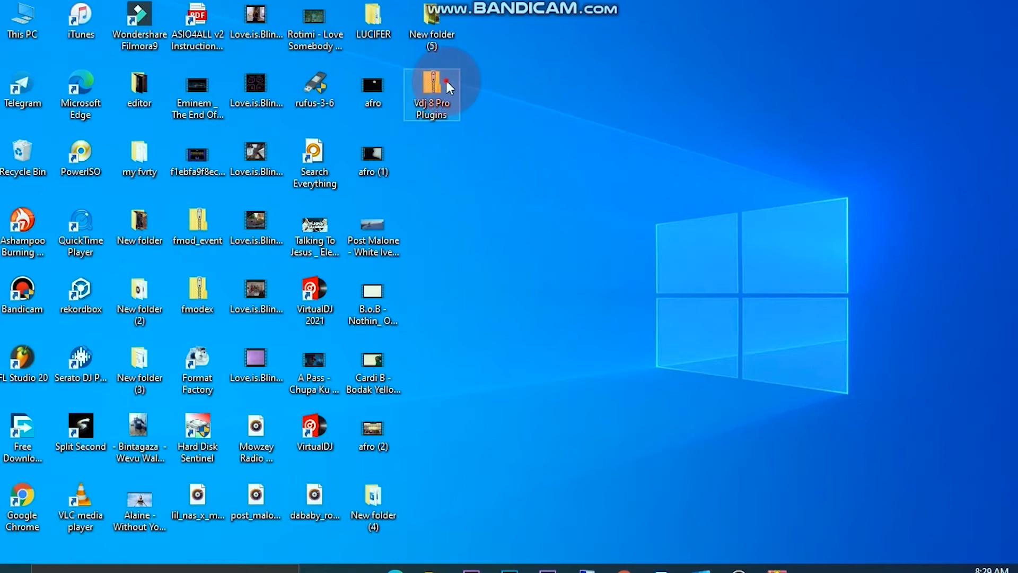
double_click(446, 81)
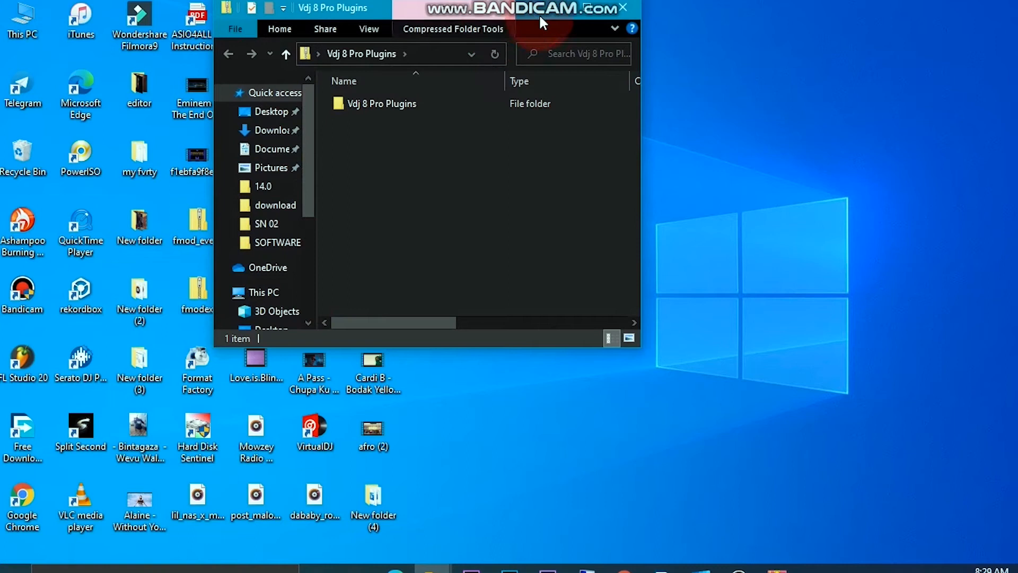
mouse_move(398, 10)
mouse_down()
mouse_move(572, 72)
mouse_move(710, 54)
mouse_up()
double_click(674, 174)
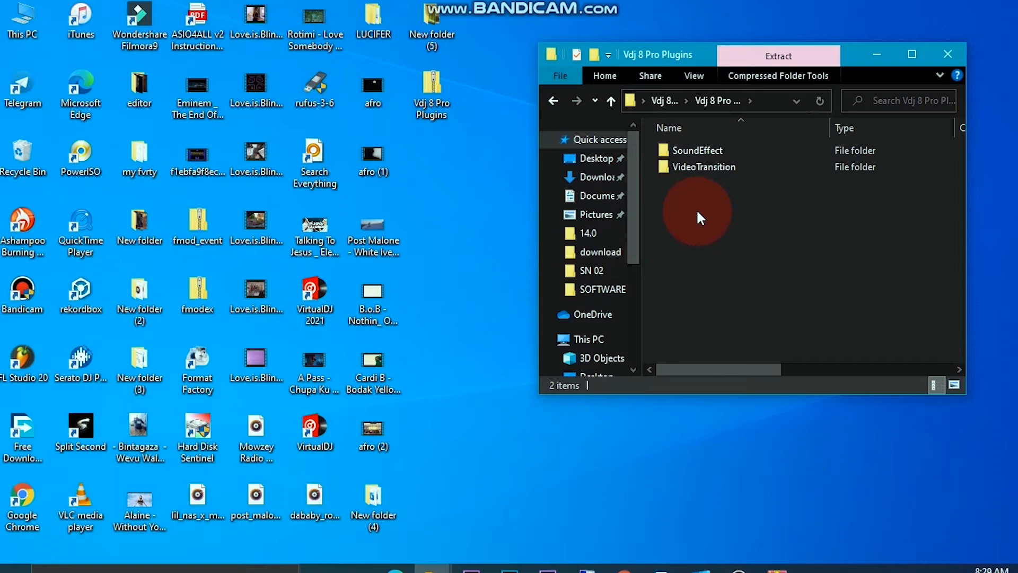
double_click(693, 171)
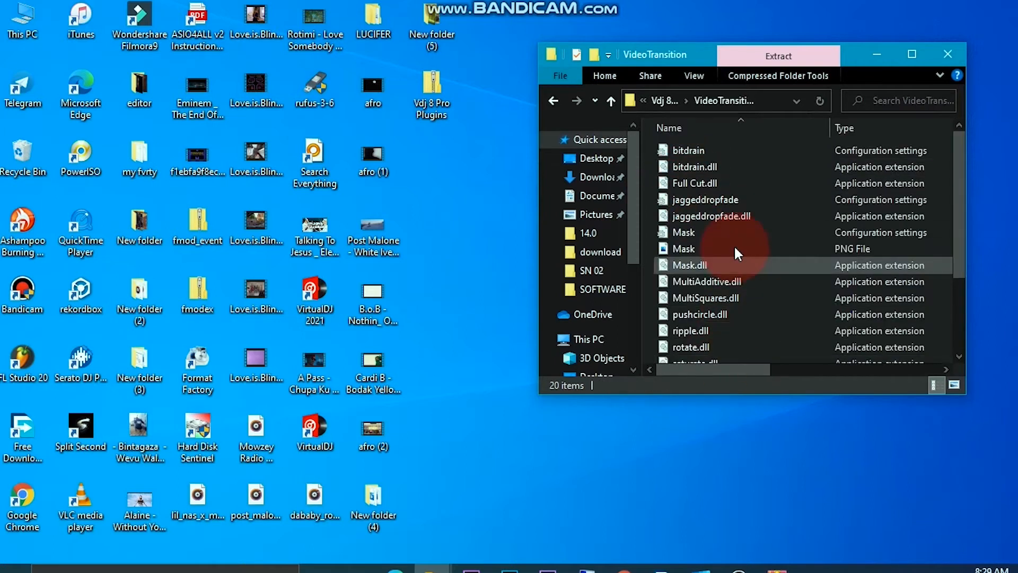
Select all 20 VideoTransition files and copy them to the clipboard.
click(733, 251)
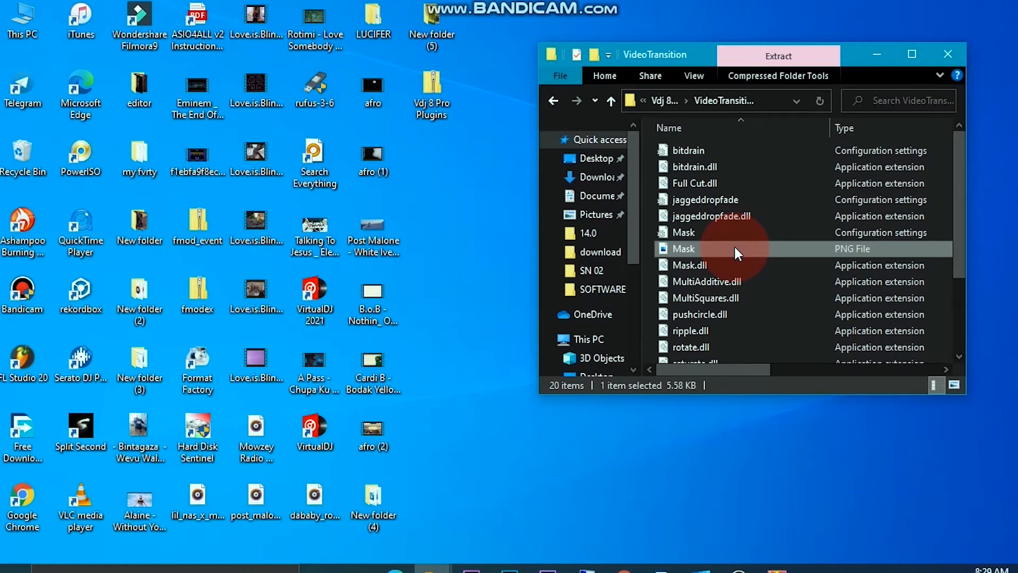
key(ctrl+a)
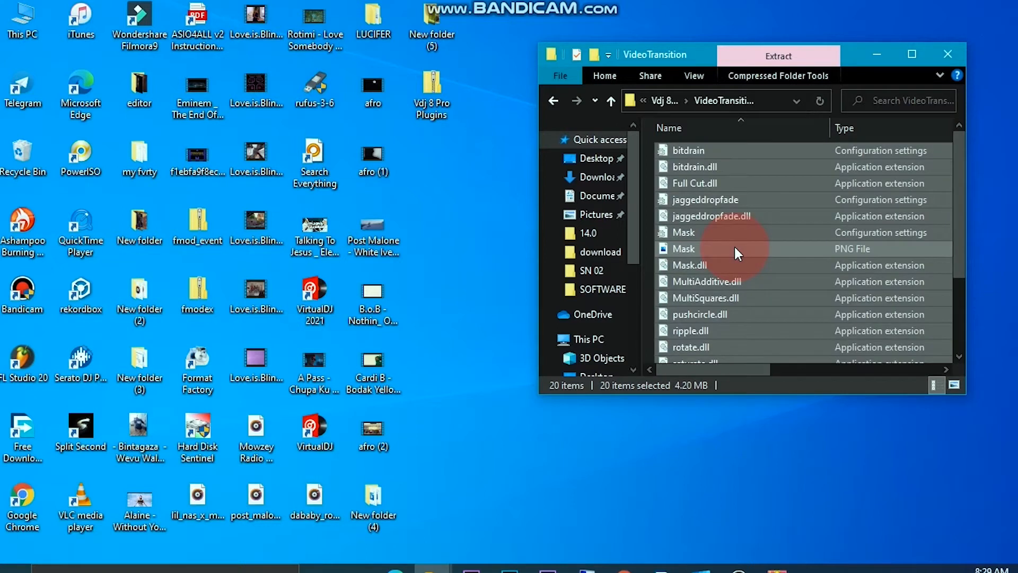
right_click(735, 250)
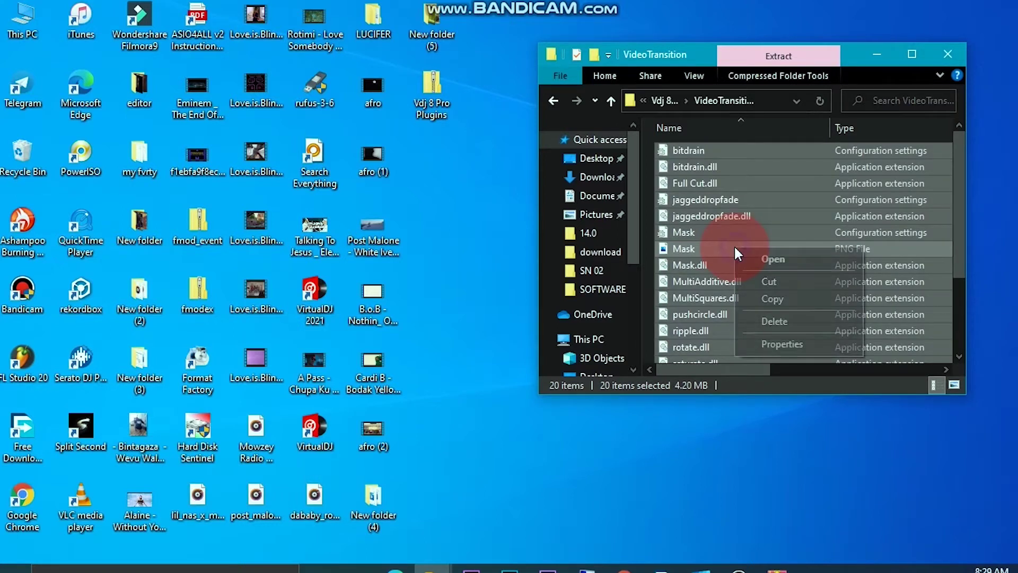
click(777, 300)
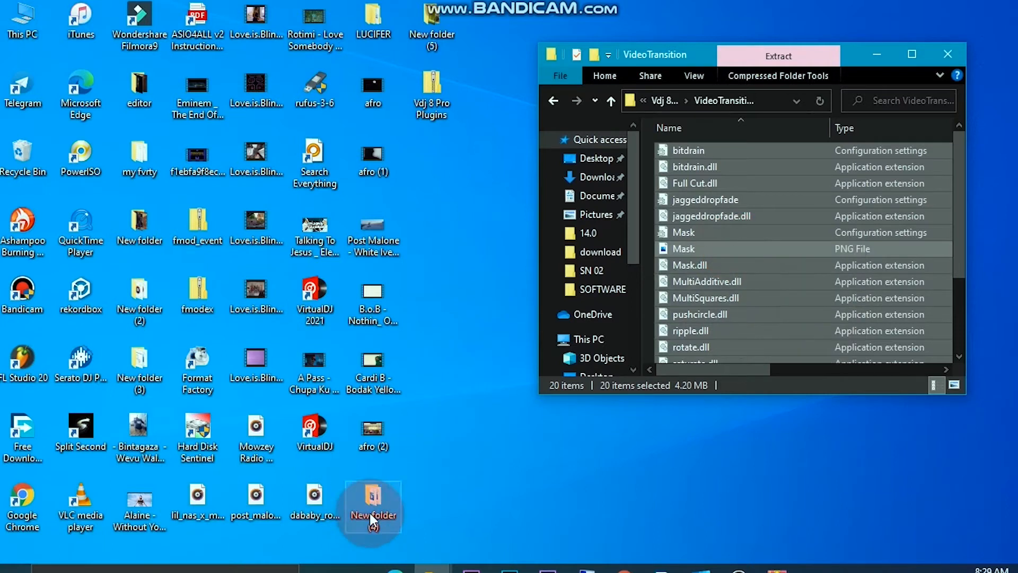
In a second This PC window, navigate to Documents > VirtualDJ > Plugins64.
double_click(31, 19)
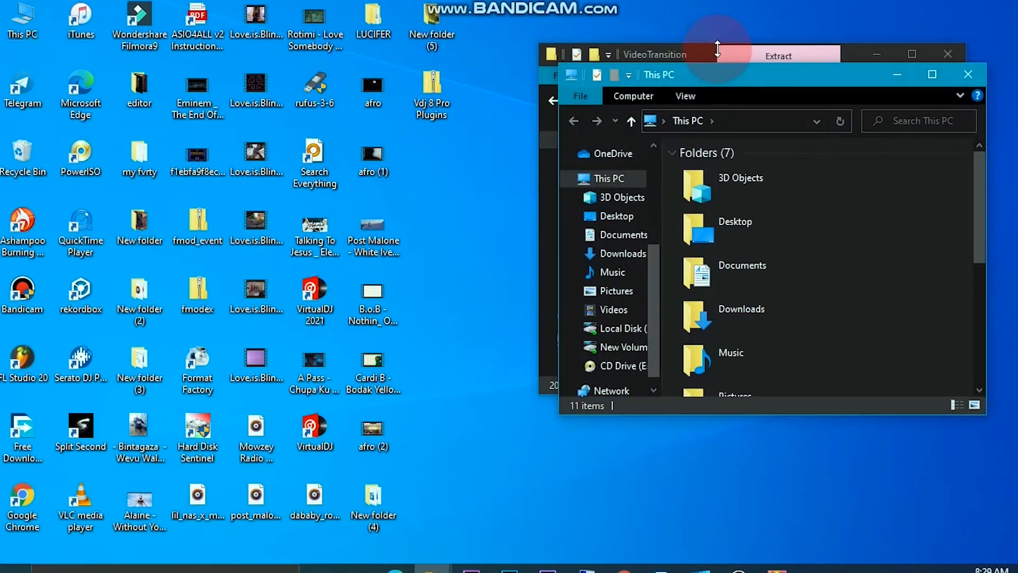
drag(739, 80, 217, 99)
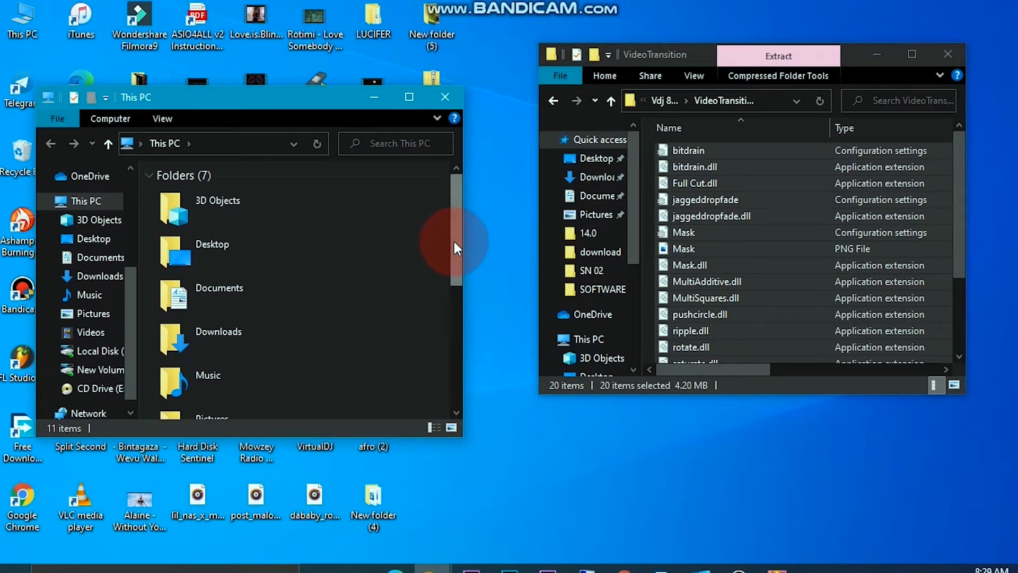
drag(454, 241, 453, 274)
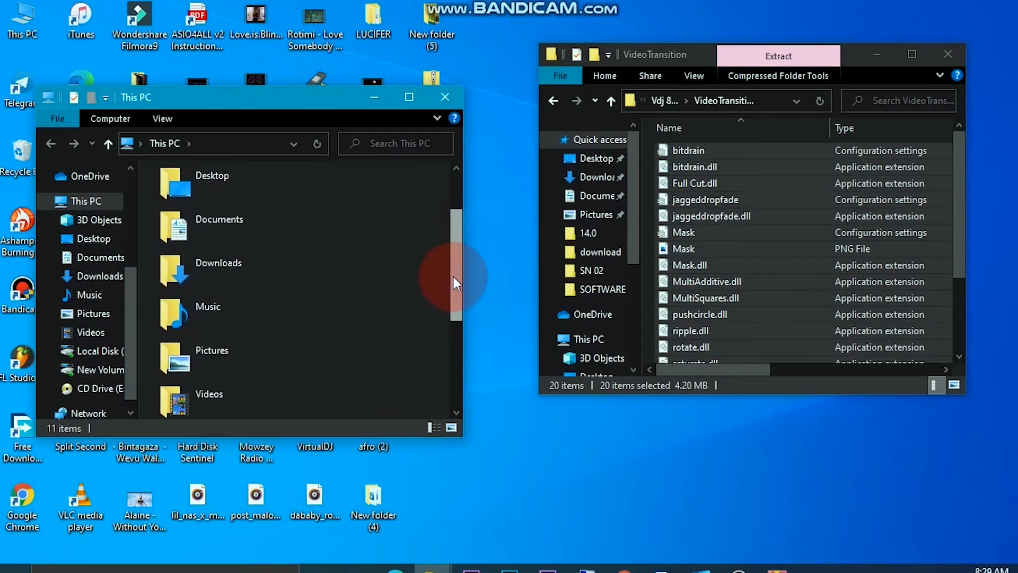
click(101, 257)
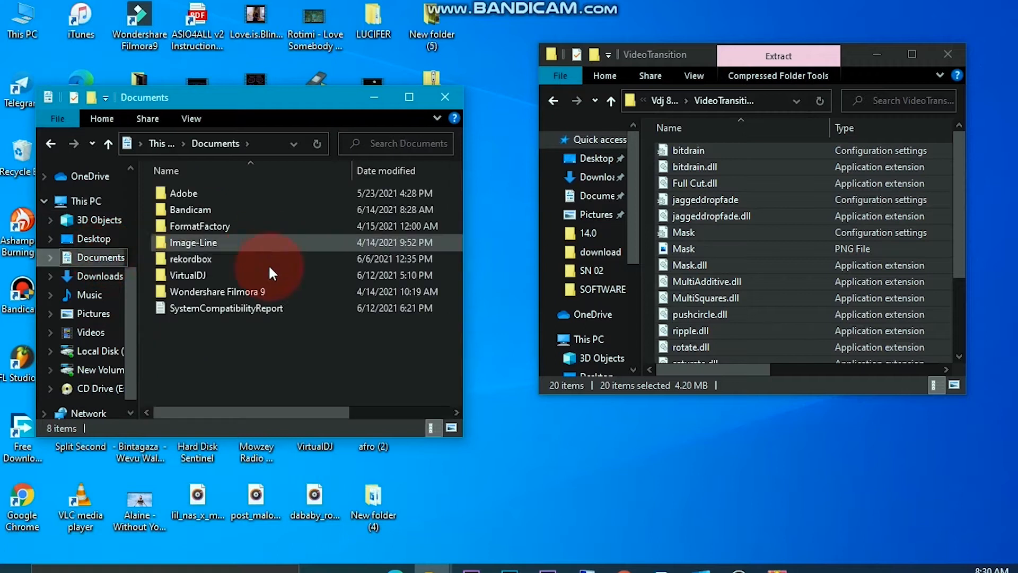
double_click(179, 275)
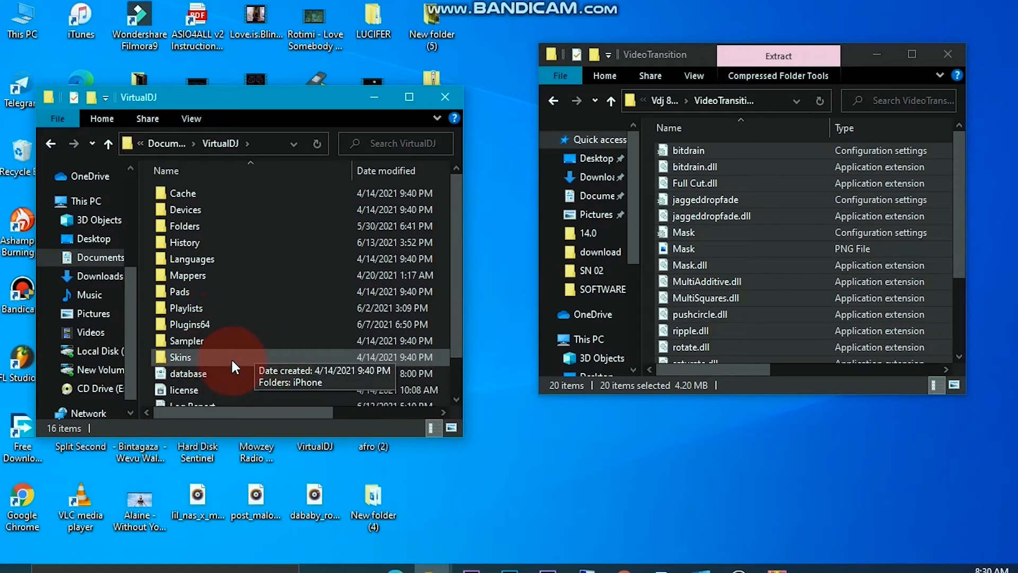
double_click(207, 322)
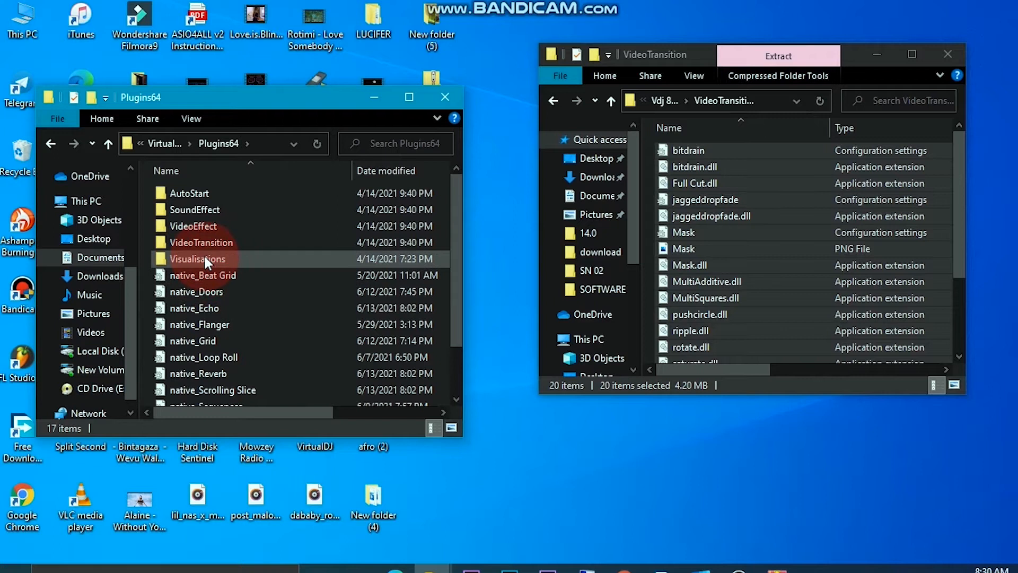
Paste the copied transition files into Plugins64's empty VideoTransition folder and return to Plugins64.
double_click(242, 244)
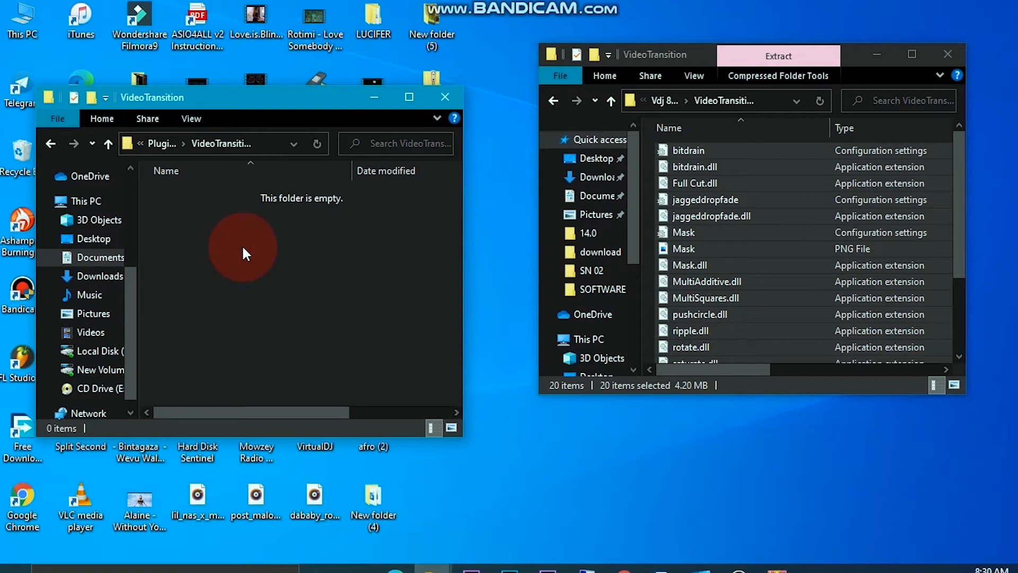
right_click(242, 244)
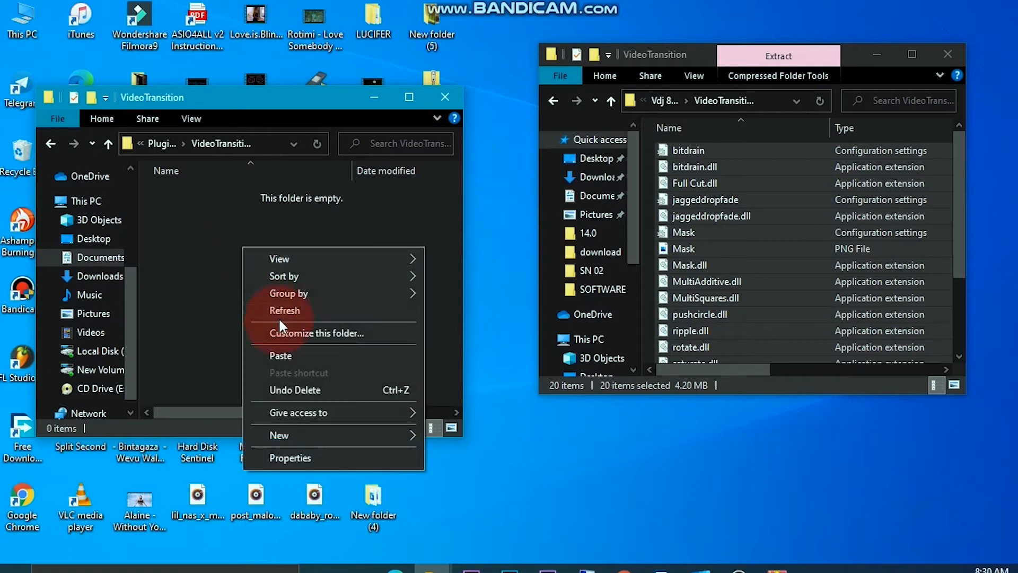
click(292, 348)
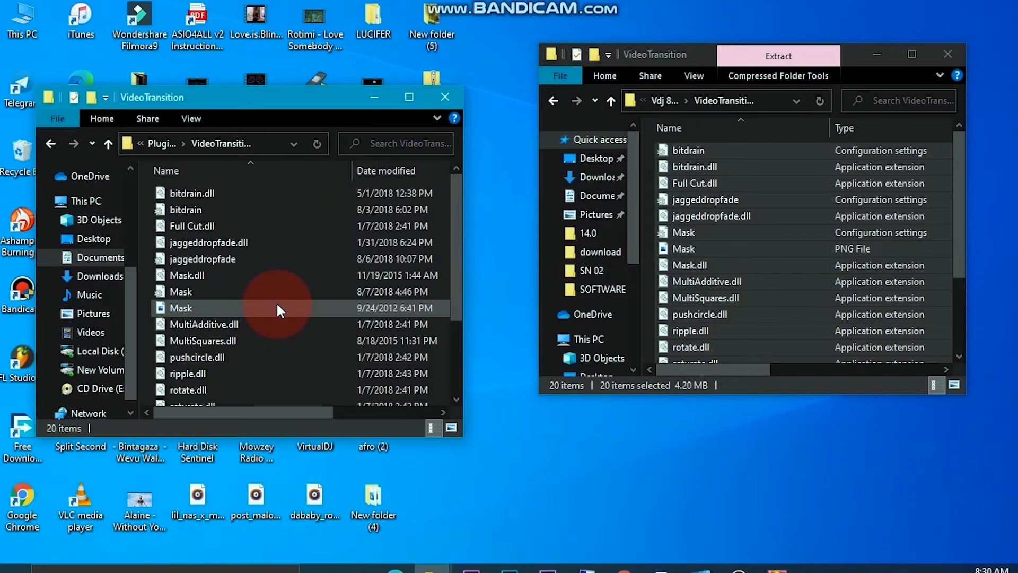
click(50, 144)
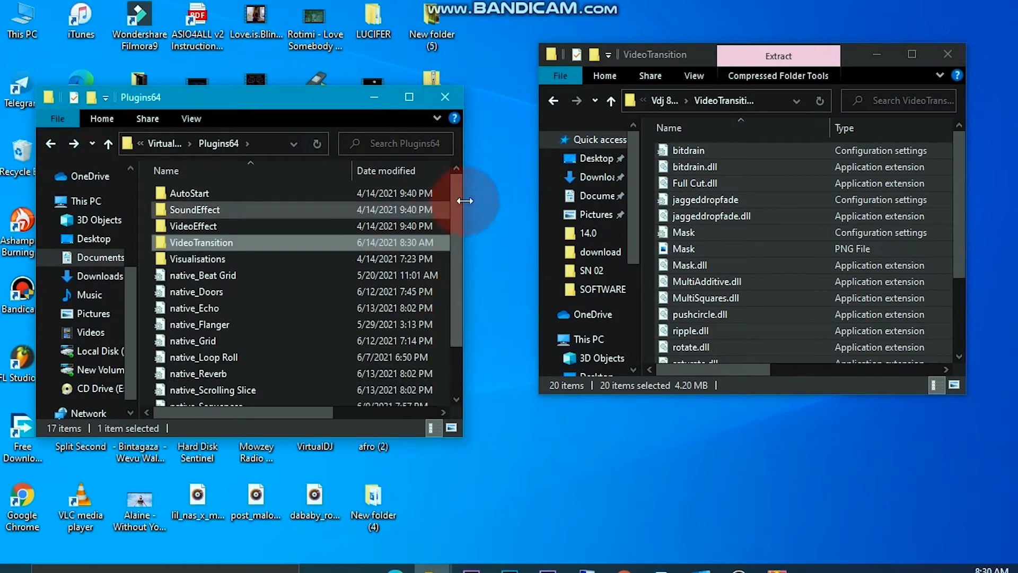
scroll(461, 276, down, 1)
drag(459, 276, 459, 316)
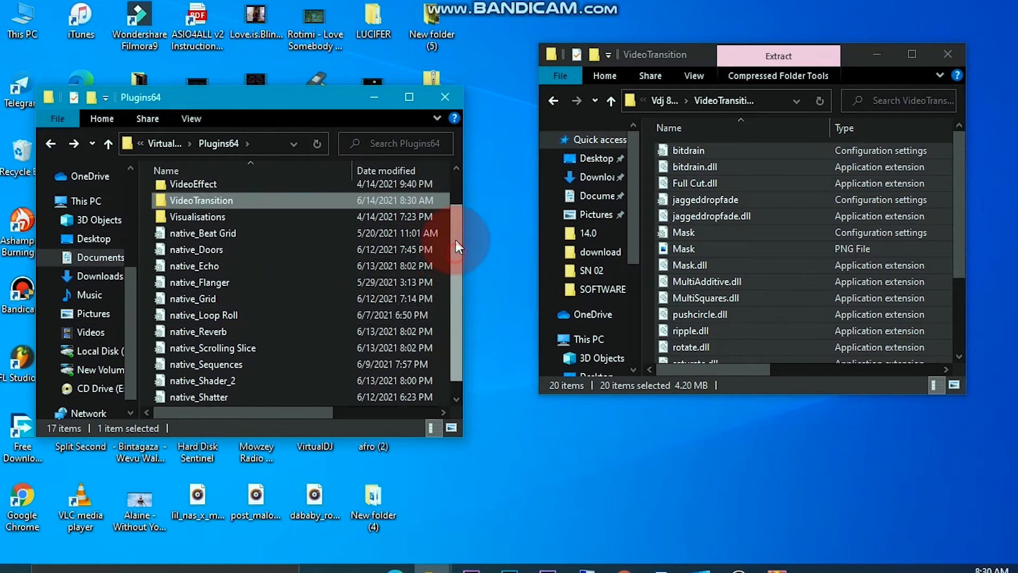
drag(456, 240, 456, 216)
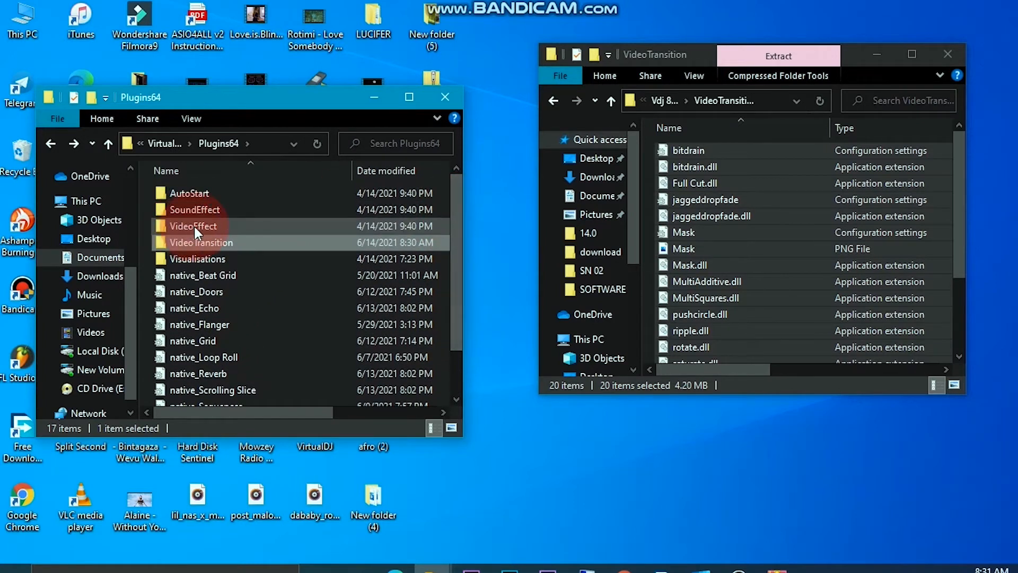
Check the VideoEffect folder, open the empty SoundEffect folder, and return the archive to its top folders.
double_click(194, 218)
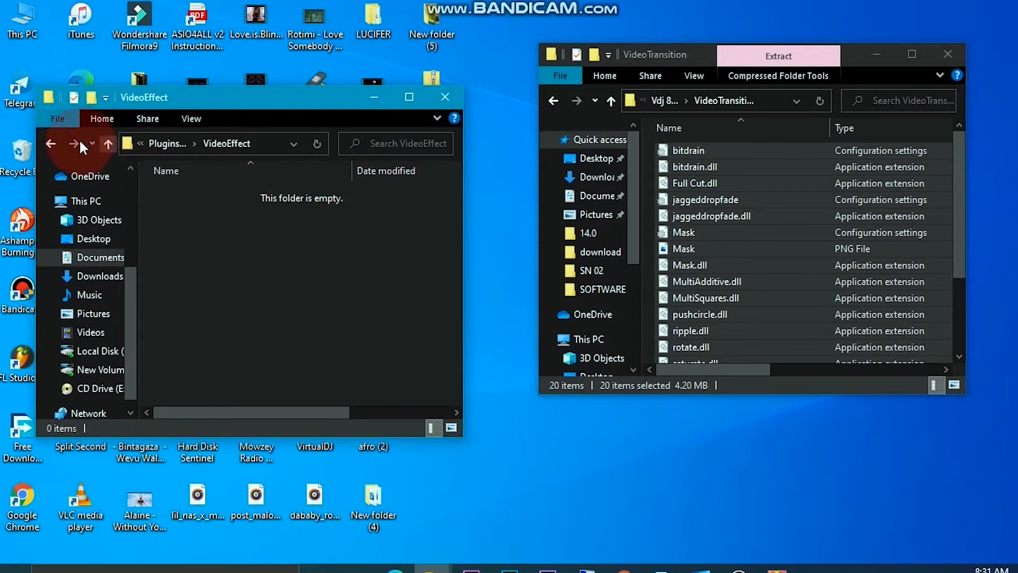
click(52, 142)
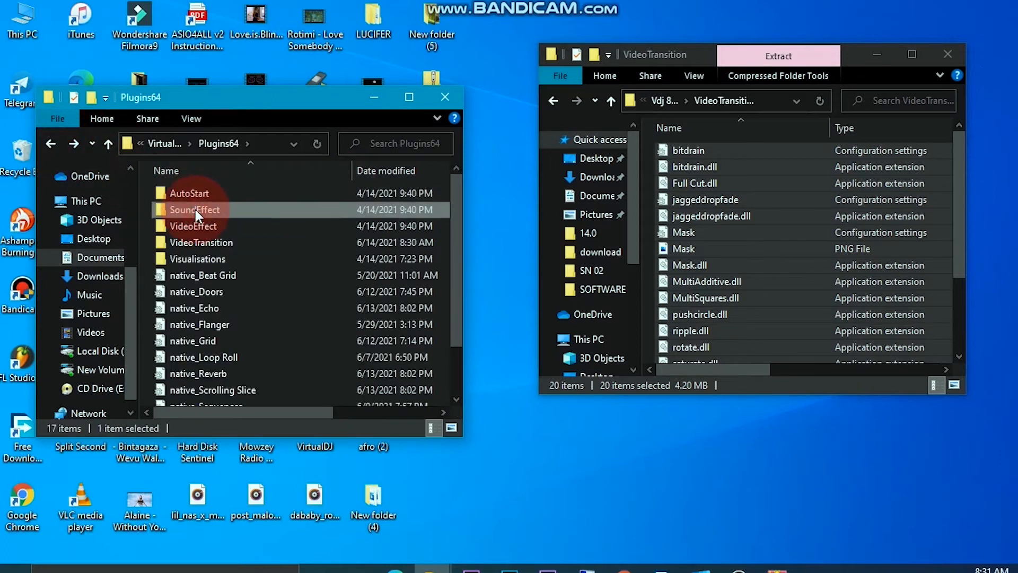
double_click(195, 209)
mouse_move(588, 176)
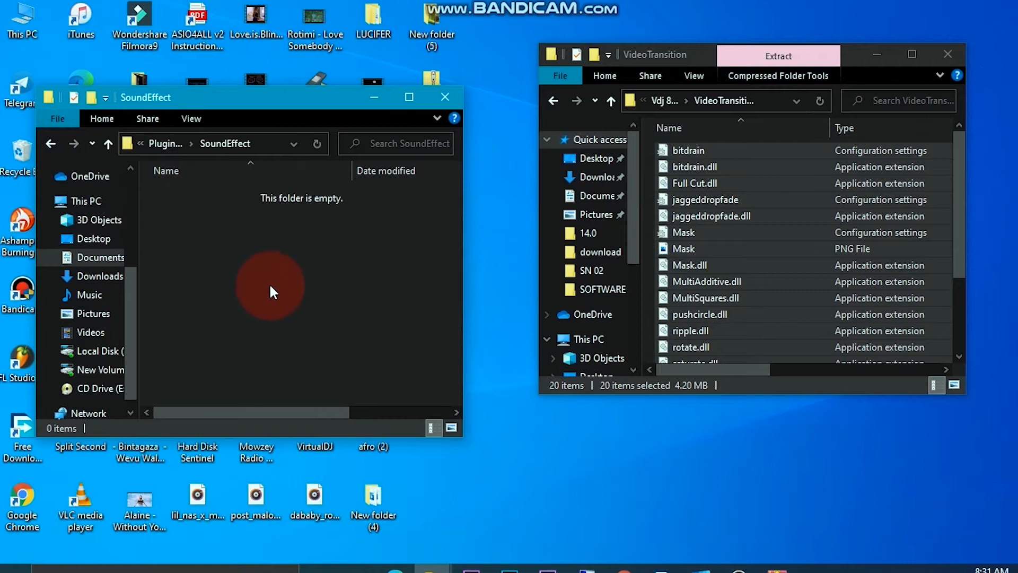
click(554, 100)
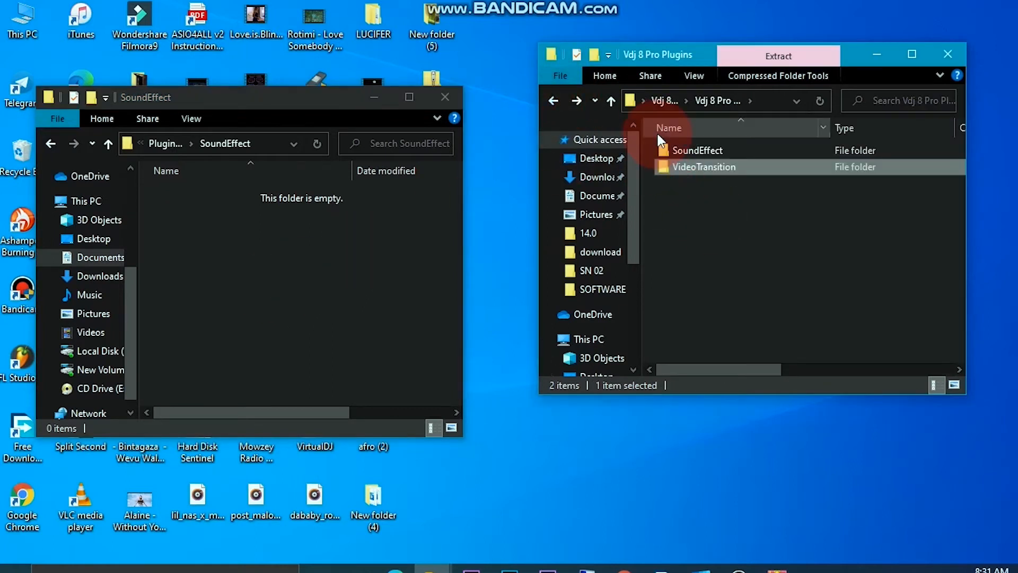
Select and copy all 103 files from the pack's SoundEffect folder.
double_click(670, 146)
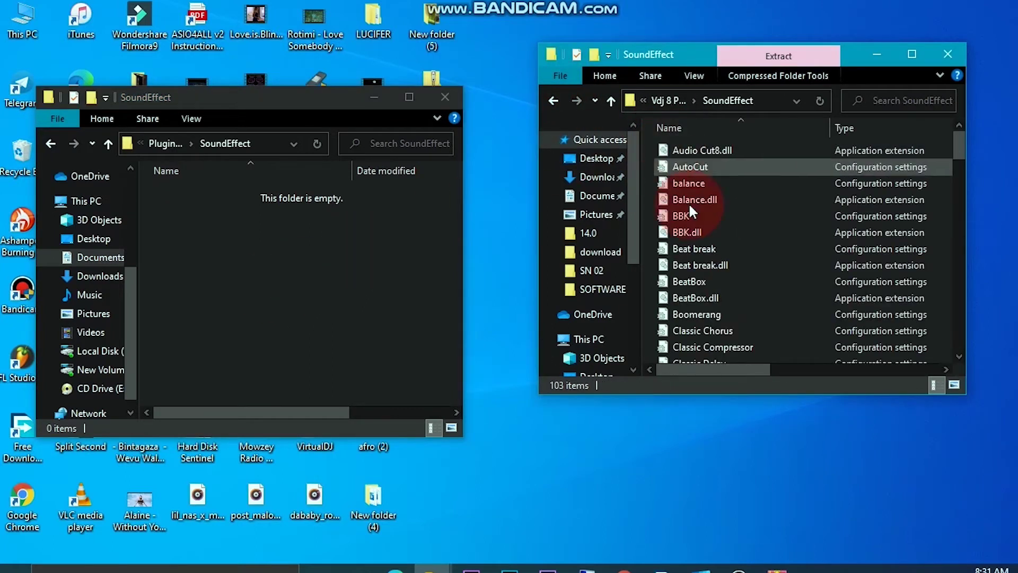
click(723, 233)
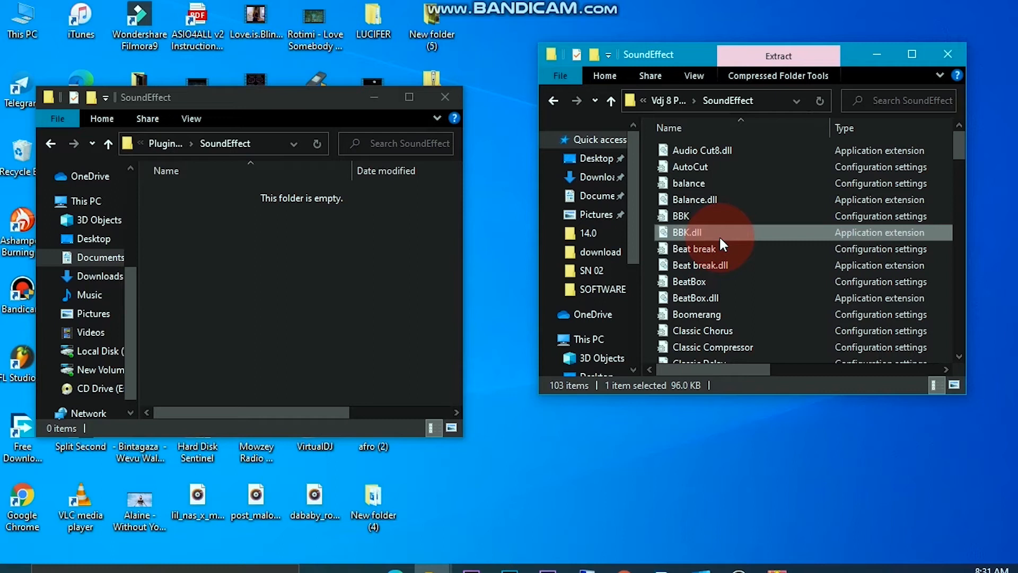
key(ctrl+a)
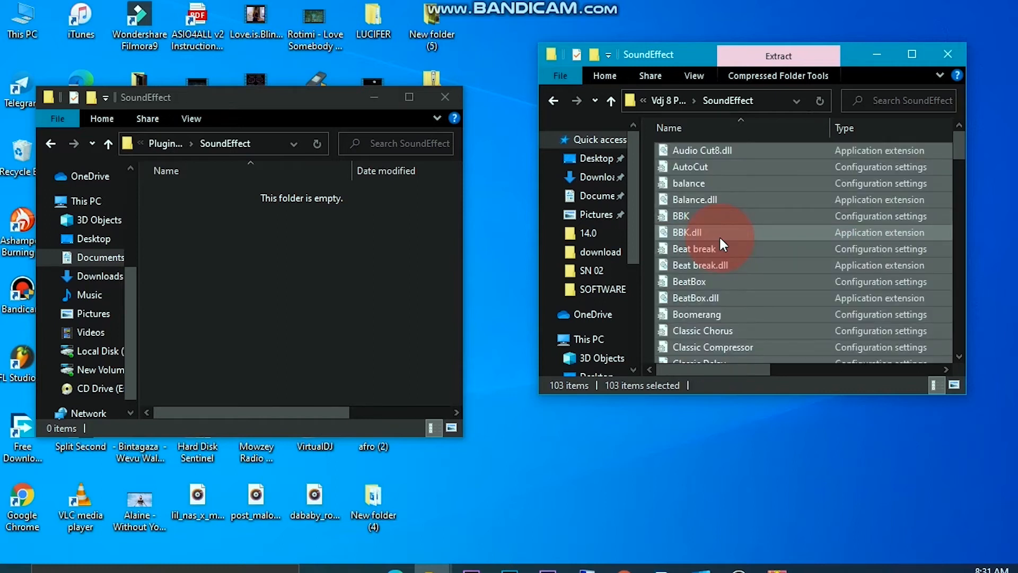
right_click(719, 236)
click(754, 285)
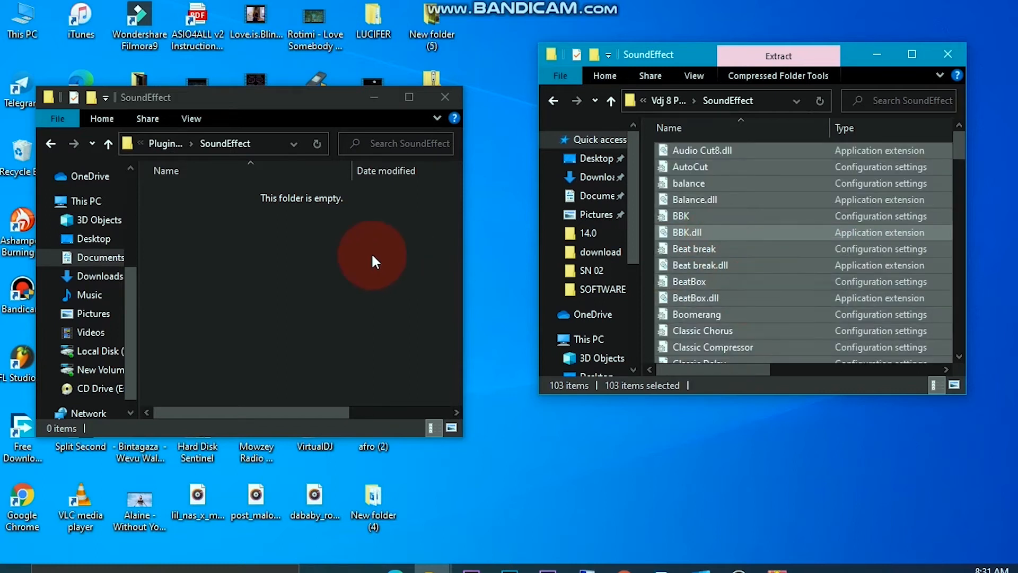
Paste the sound effect files into VirtualDJ's SoundEffect folder and close both Explorer windows.
right_click(341, 255)
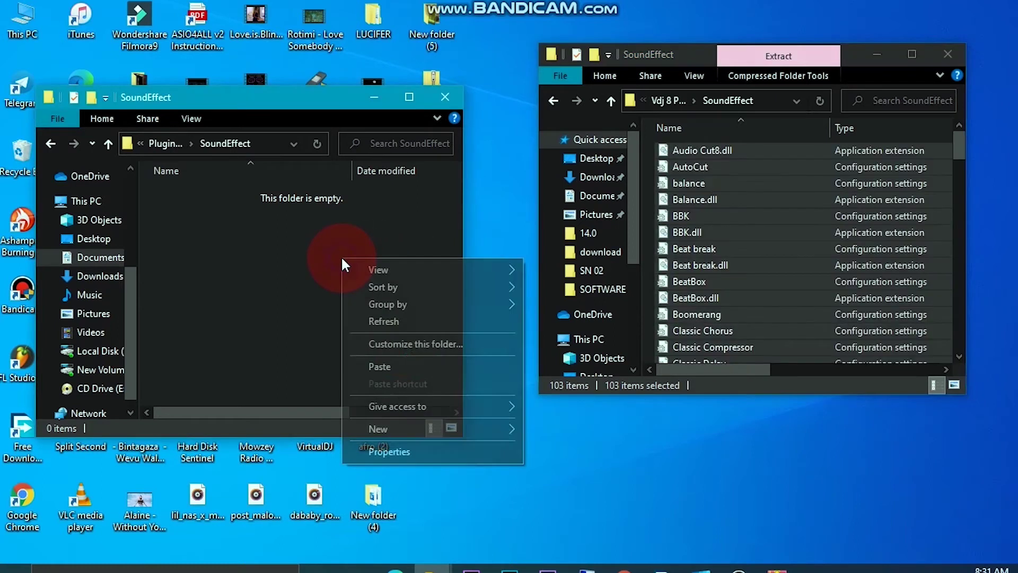
click(390, 362)
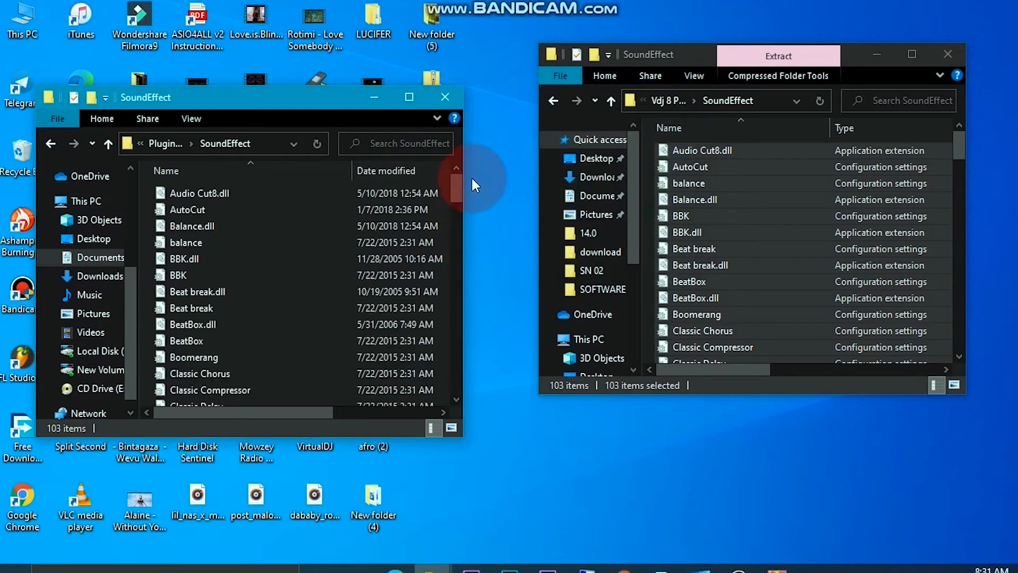
click(445, 96)
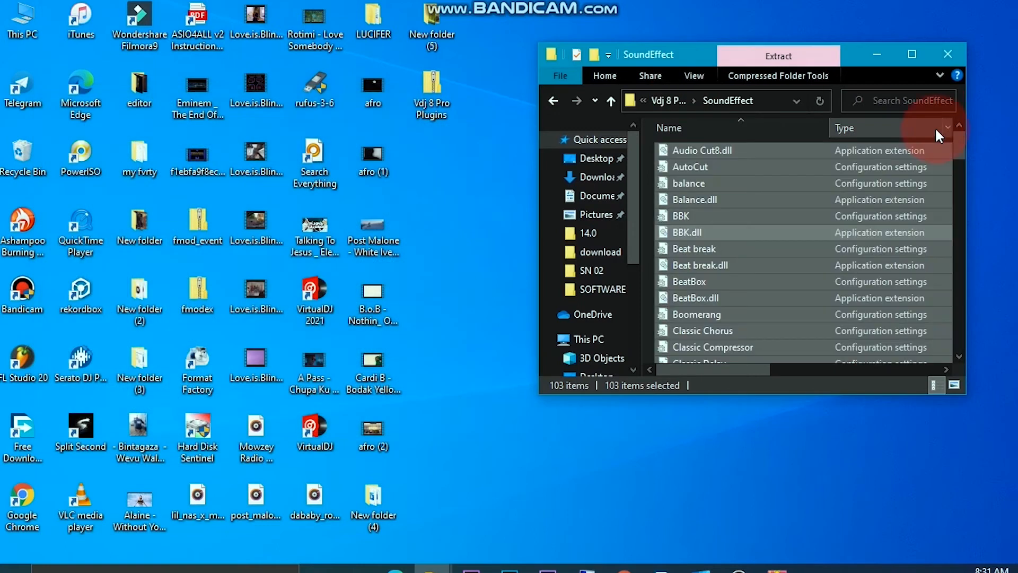
click(948, 55)
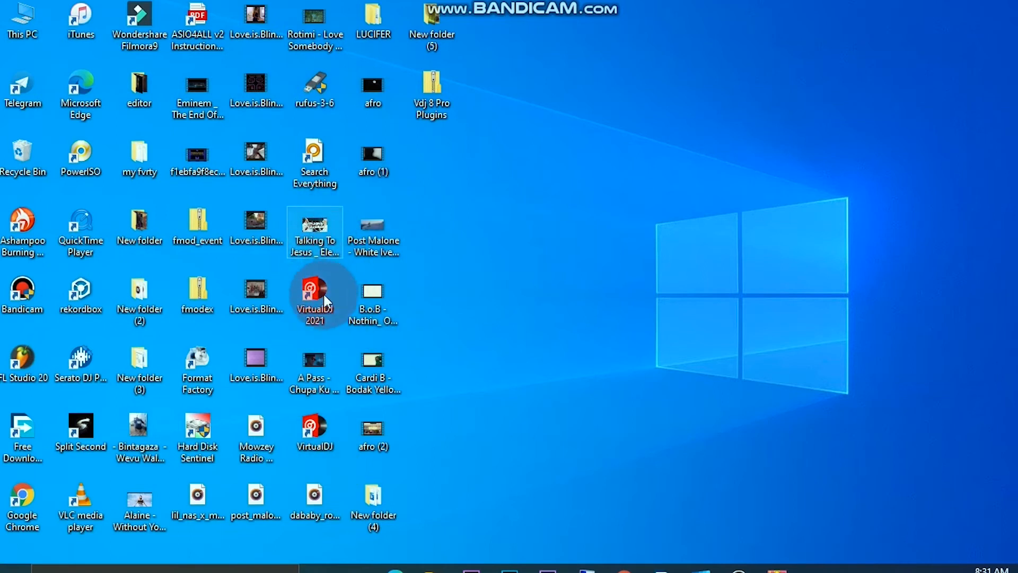
Launch VirtualDJ, review the Transitions video source list for bitdrain and jaggeddropfade, then return to Single Source.
double_click(326, 435)
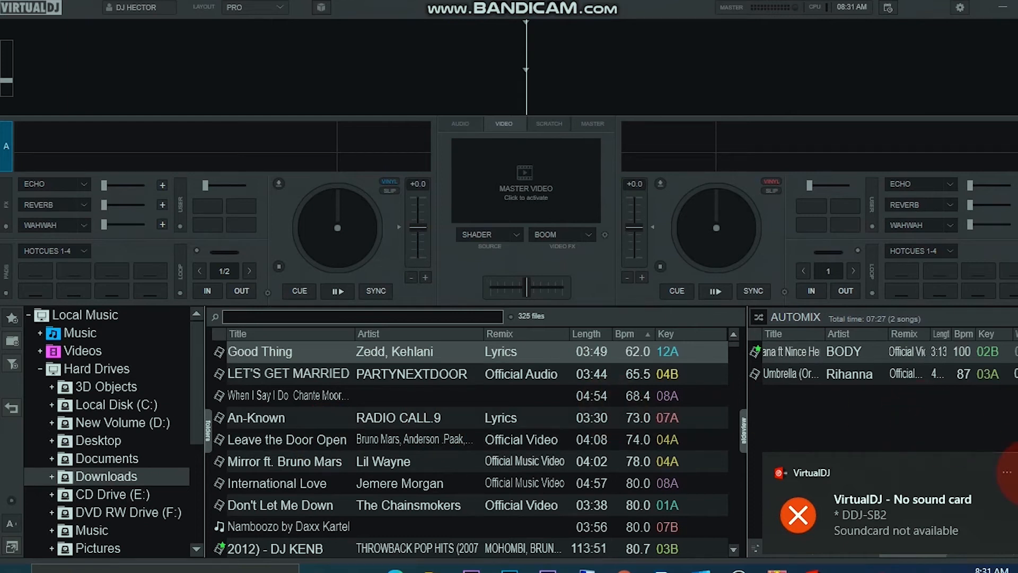
click(518, 234)
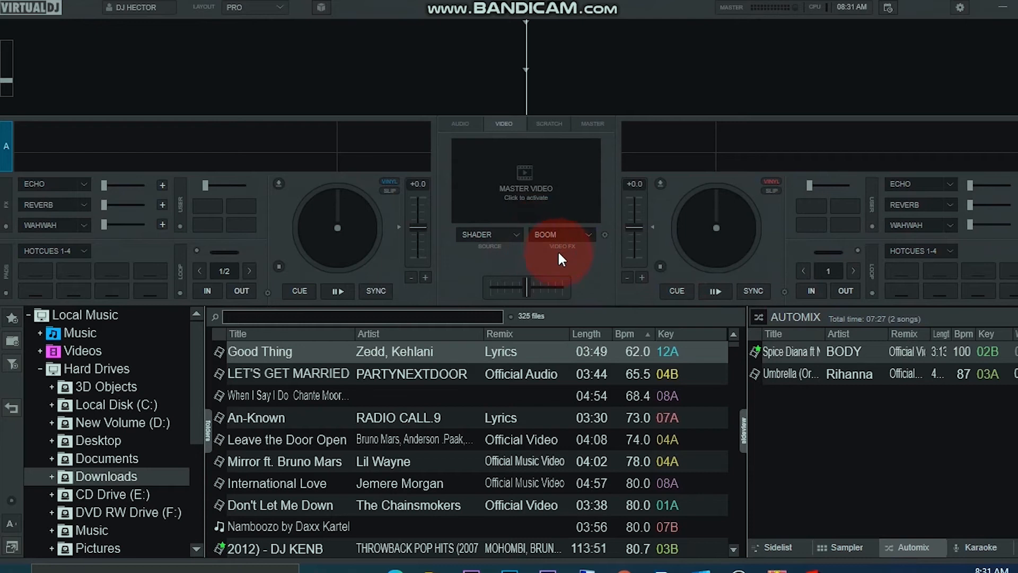
click(515, 236)
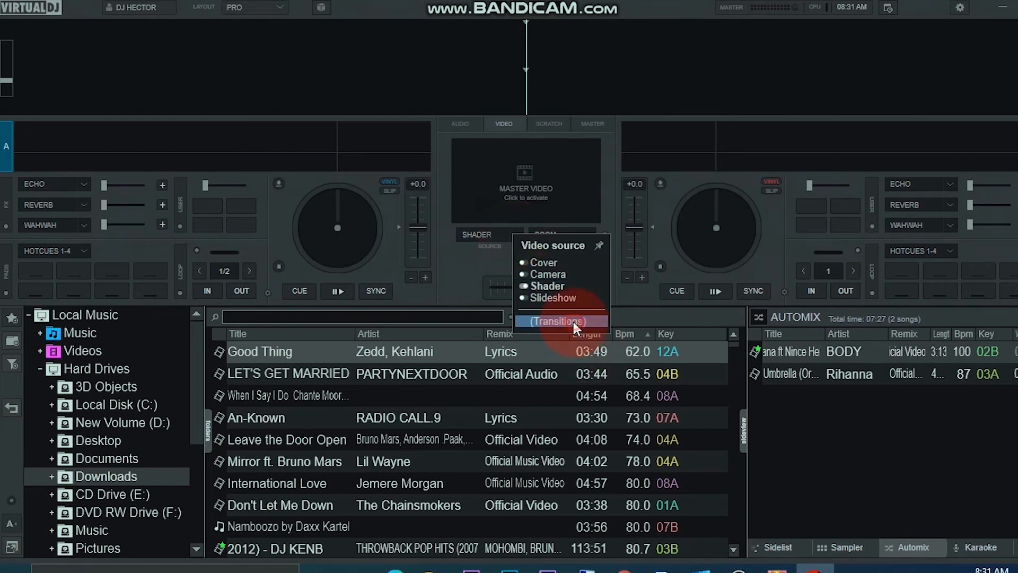
click(574, 325)
click(515, 231)
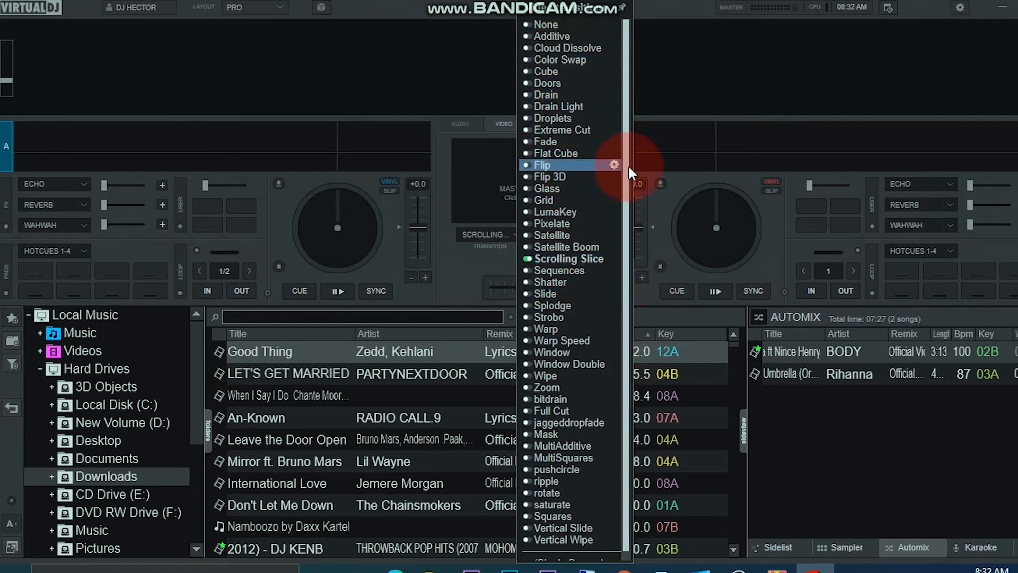
scroll(629, 203, down, 1)
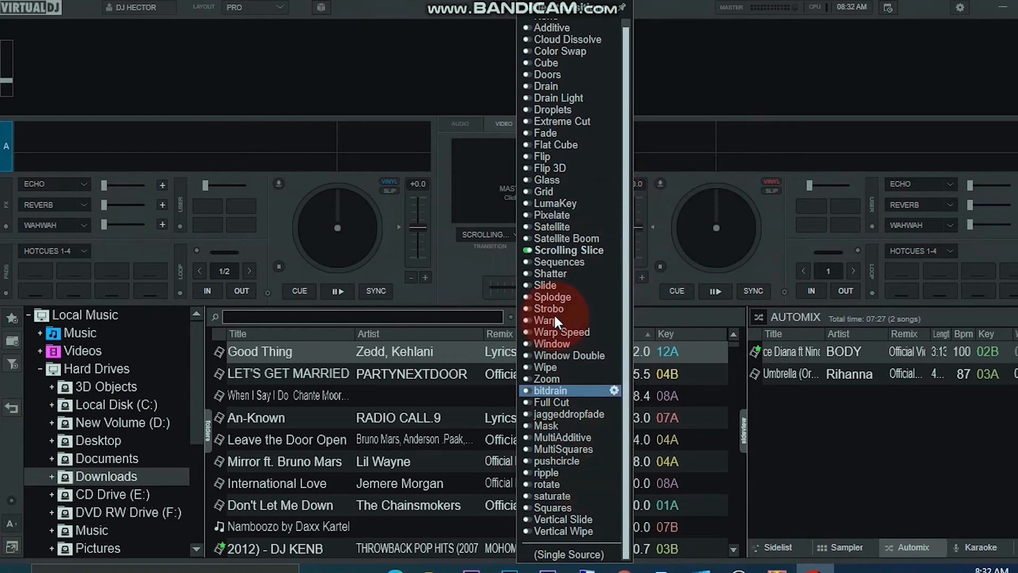
click(577, 555)
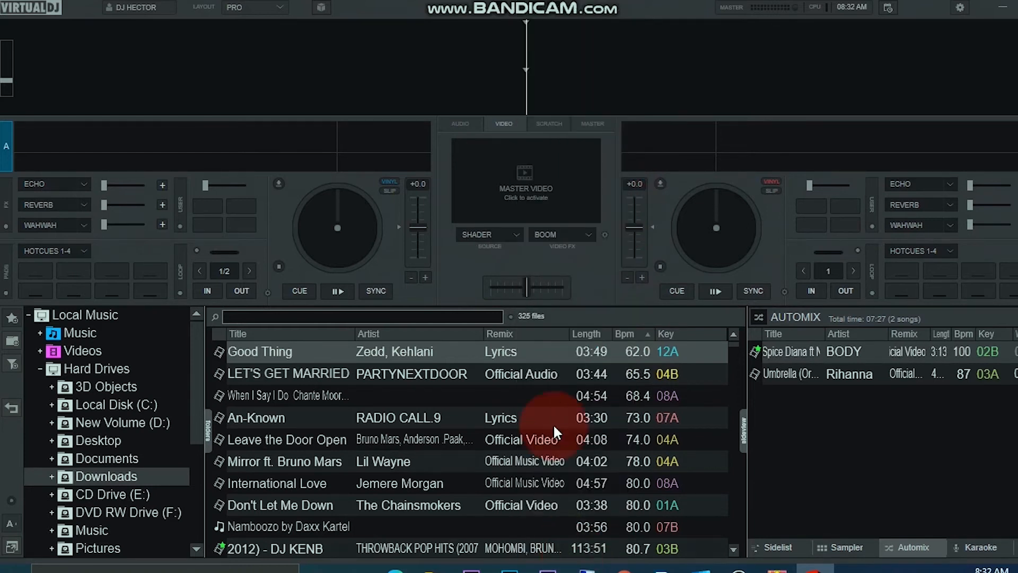
Switch the video output to a different shader and close the shaders window.
click(507, 230)
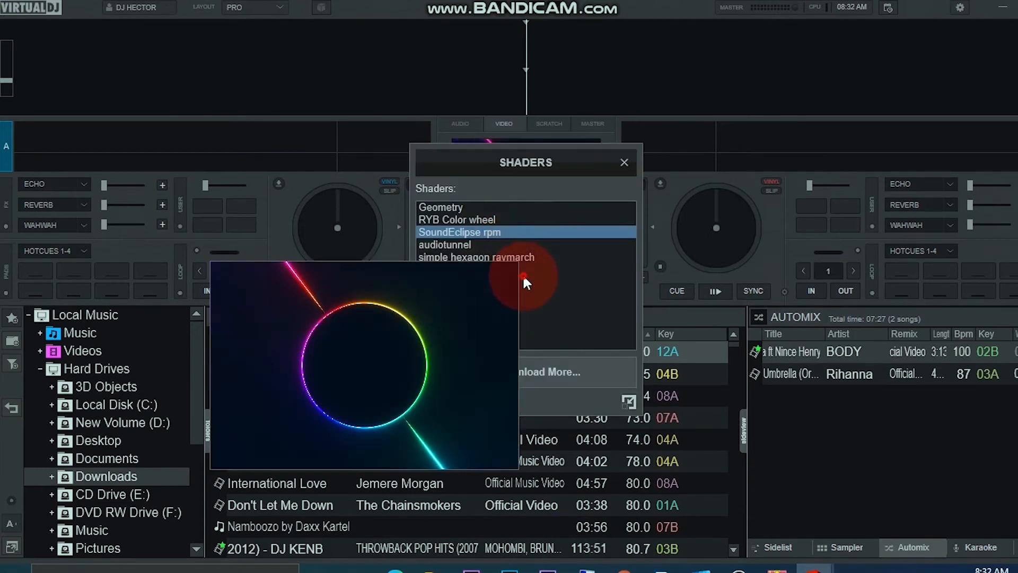
click(523, 273)
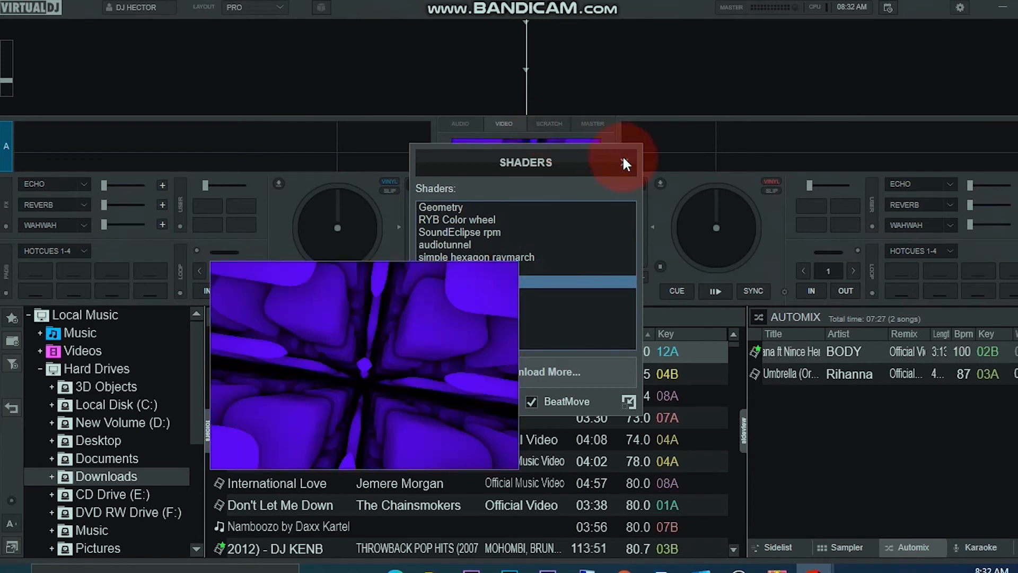
click(625, 162)
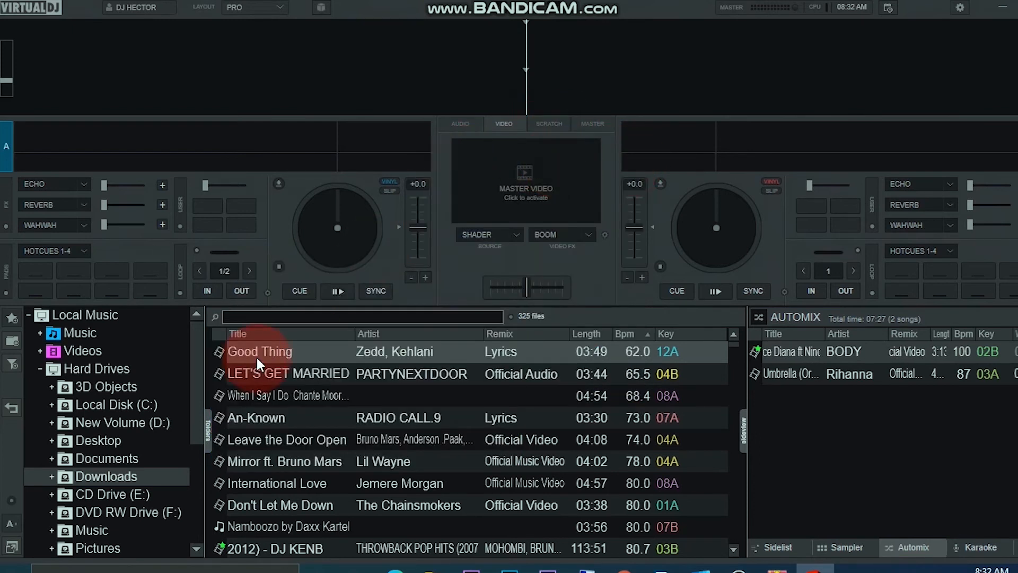
Browse deck 1's effects list for BBK, BeatBox and FXBanks, including the Video Effects submenu.
click(82, 184)
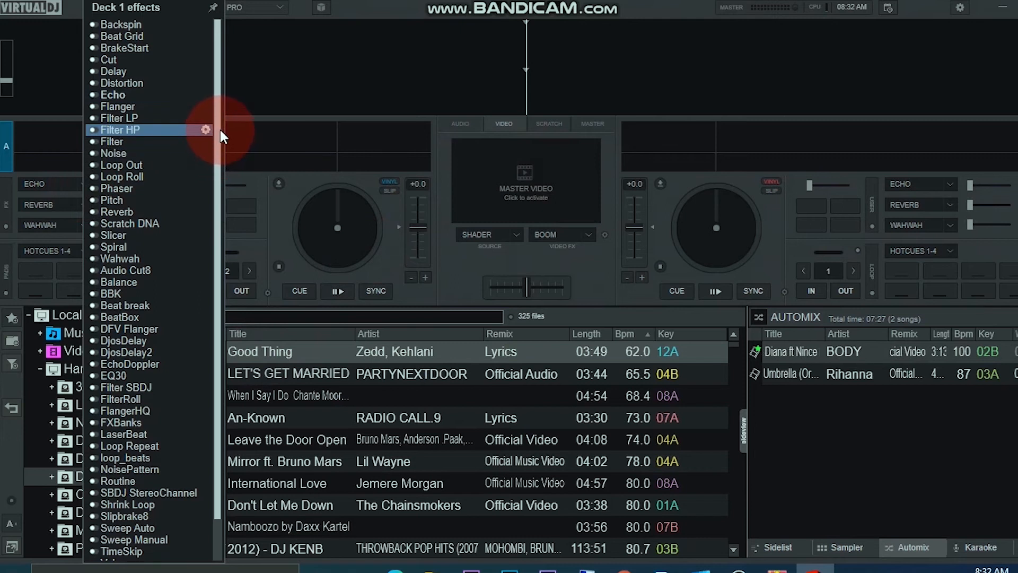
drag(220, 130, 218, 197)
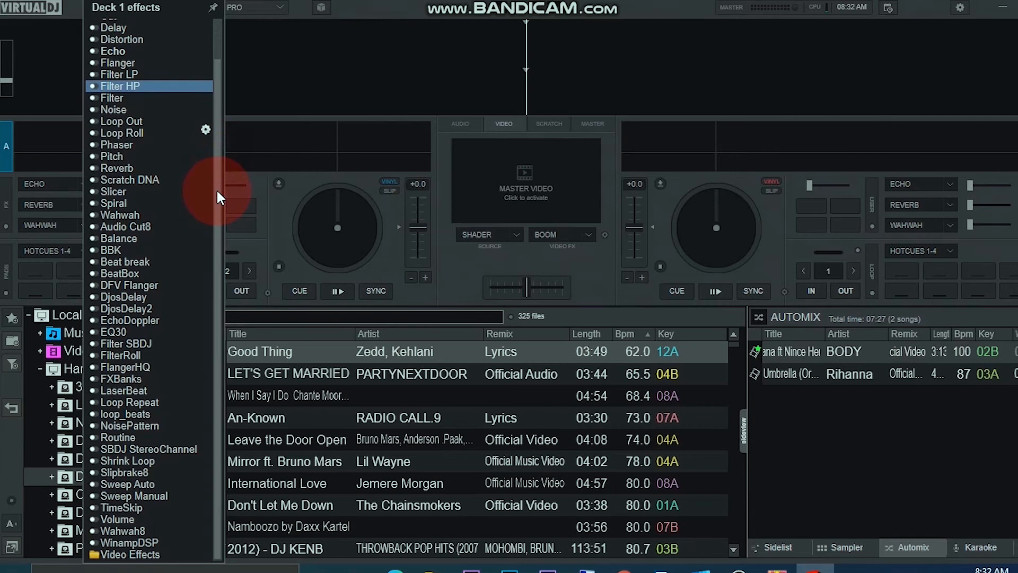
click(131, 555)
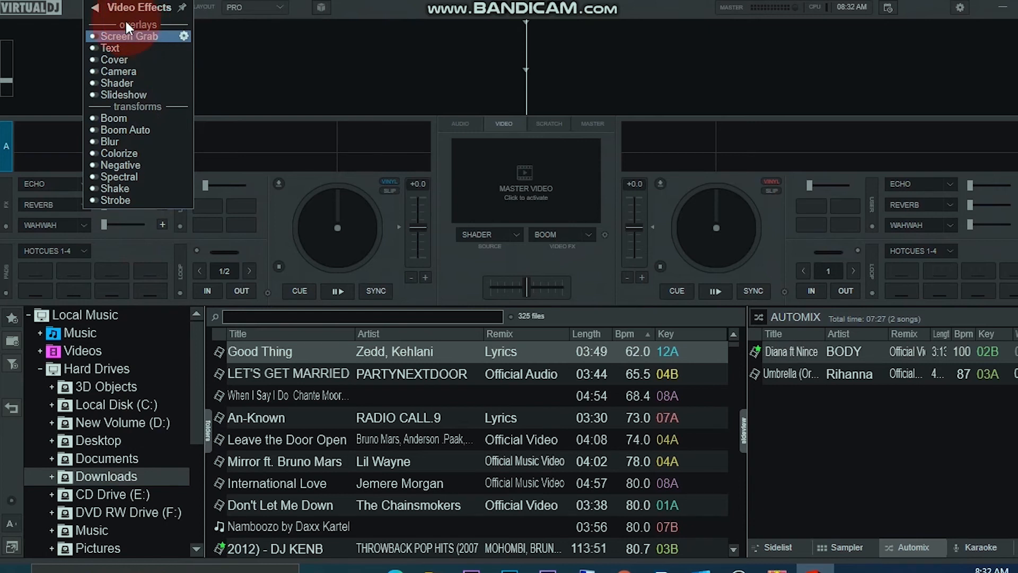
click(96, 10)
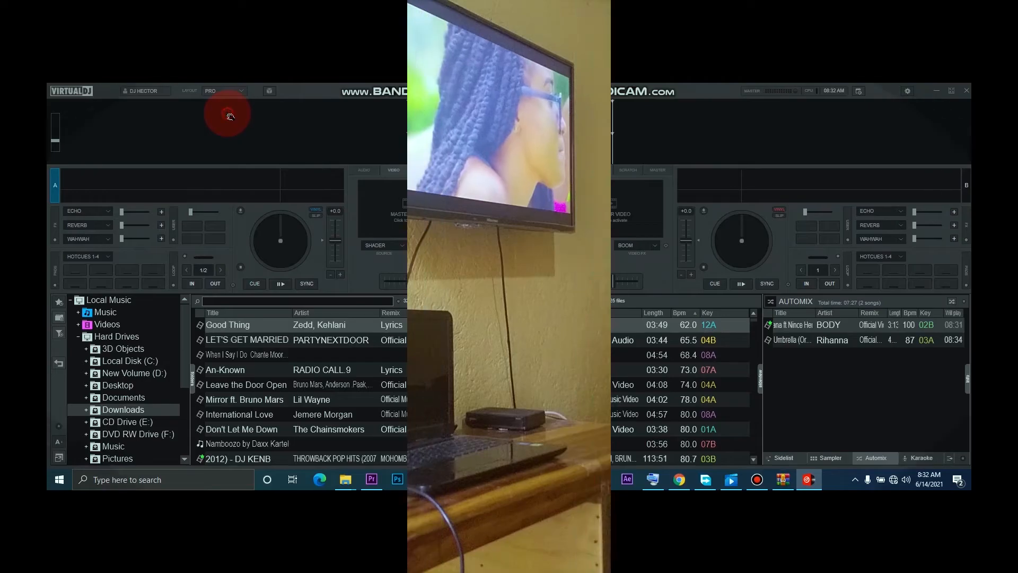